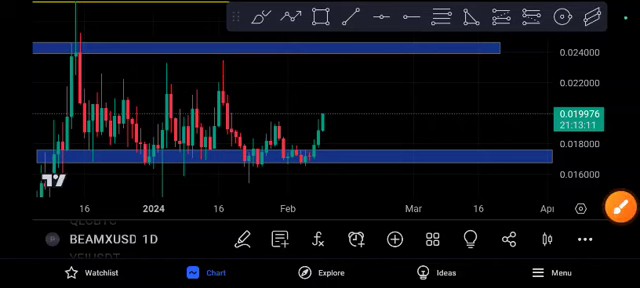
# Sketch a trial arrow, erase it, and compress the price scale to show prices down to 0.014.
pyautogui.click(621, 207)
pyautogui.moveTo(298, 135)
pyautogui.mouseDown()
pyautogui.moveTo(390, 28)
pyautogui.moveTo(407, 68)
pyautogui.mouseUp()
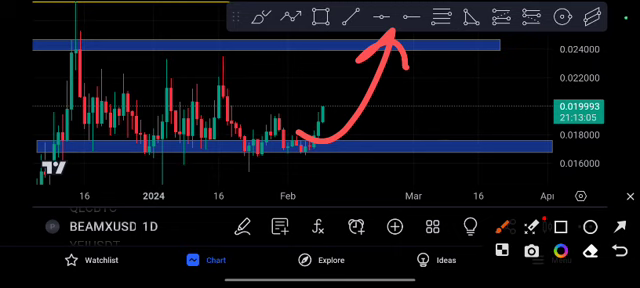
pyautogui.click(630, 196)
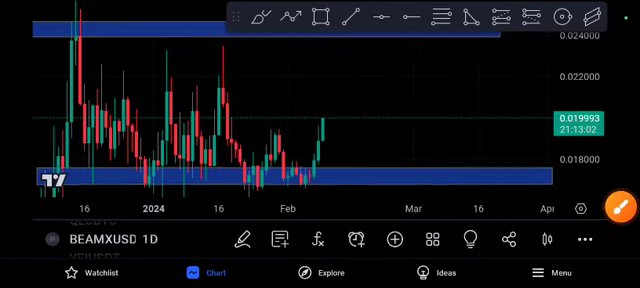
pyautogui.moveTo(580, 60); pyautogui.dragTo(580, 100)
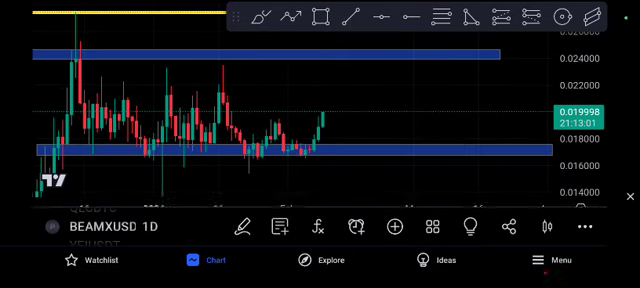
# Circle the upper blue zone and erase it, then sketch a rising arrow from the February candles toward it.
pyautogui.click(621, 207)
pyautogui.moveTo(370, 47); pyautogui.dragTo(330, 65)
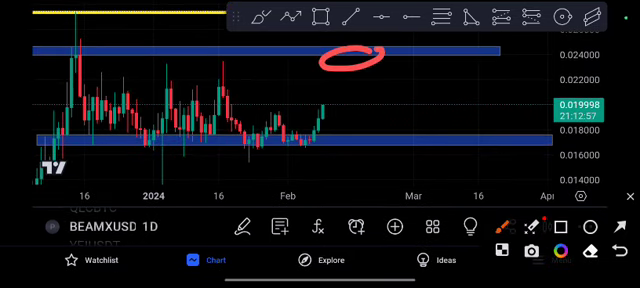
pyautogui.click(630, 196)
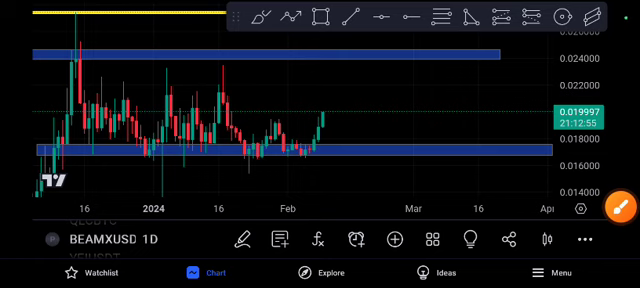
pyautogui.click(621, 206)
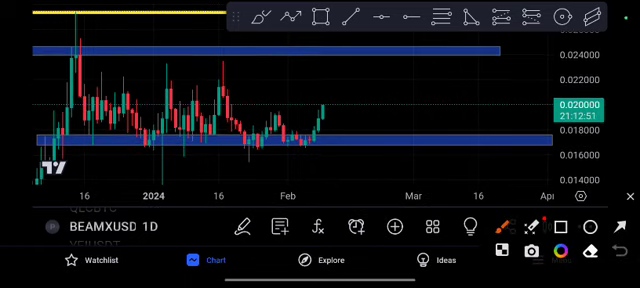
pyautogui.moveTo(304, 128)
pyautogui.mouseDown()
pyautogui.moveTo(370, 40)
pyautogui.moveTo(378, 62)
pyautogui.mouseUp()
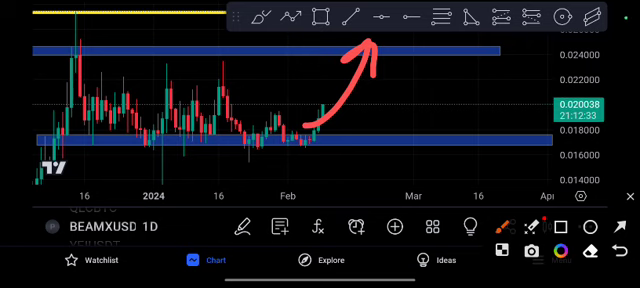
# Clear the sketch and draw a blue rectangle zone from Dec 13 to Mar 07 around 0.0205.
pyautogui.click(630, 196)
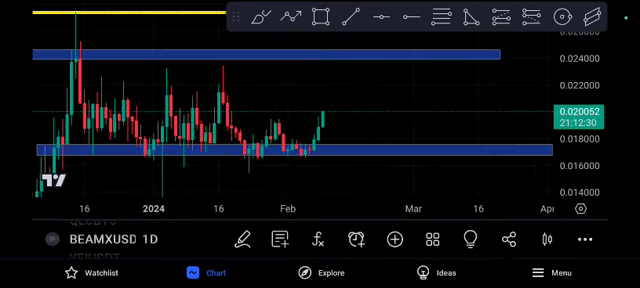
pyautogui.click(149, 239)
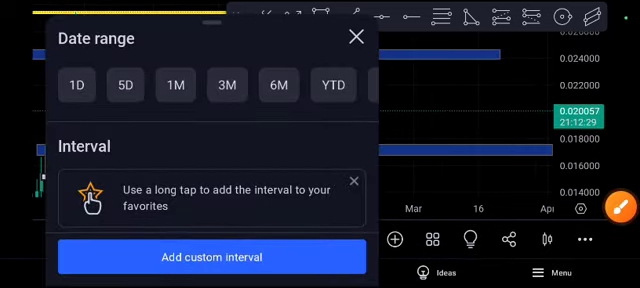
pyautogui.click(356, 37)
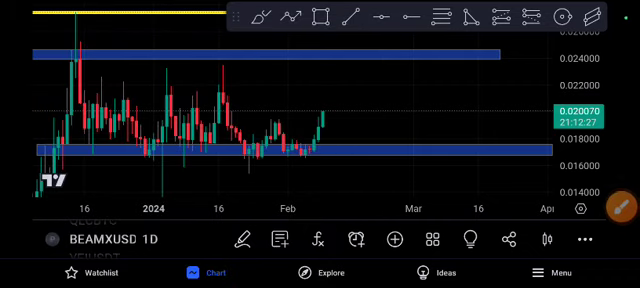
pyautogui.click(320, 17)
pyautogui.moveTo(290, 103)
pyautogui.mouseDown()
pyautogui.moveTo(73, 100)
pyautogui.moveTo(439, 108)
pyautogui.mouseUp()
pyautogui.click(400, 170)
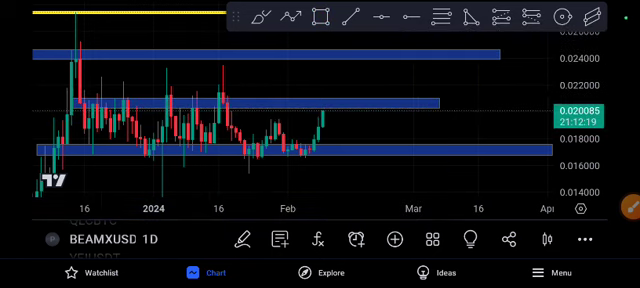
pyautogui.click(630, 206)
pyautogui.moveTo(316, 127)
pyautogui.mouseDown()
pyautogui.moveTo(400, 40)
pyautogui.moveTo(412, 68)
pyautogui.mouseUp()
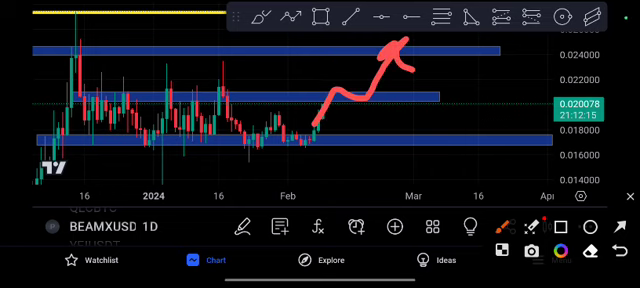
pyautogui.moveTo(330, 95)
pyautogui.mouseDown()
pyautogui.moveTo(360, 125)
pyautogui.moveTo(425, 95)
pyautogui.moveTo(480, 97)
pyautogui.mouseUp()
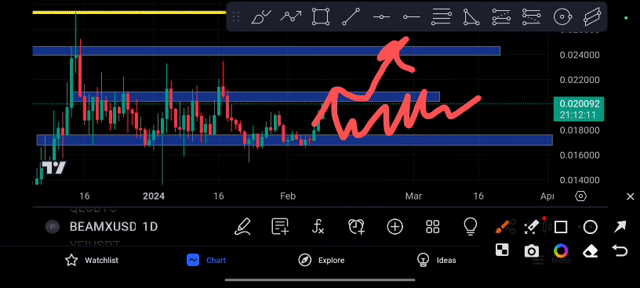
pyautogui.click(630, 196)
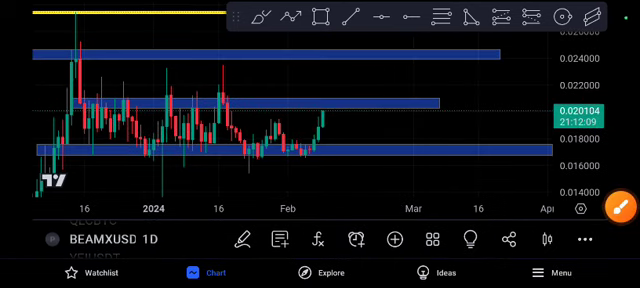
pyautogui.click(621, 206)
pyautogui.moveTo(320, 100); pyautogui.dragTo(370, 150)
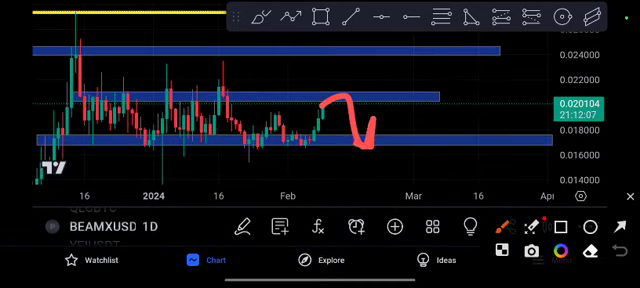
pyautogui.moveTo(360, 120)
pyautogui.mouseDown()
pyautogui.moveTo(372, 145)
pyautogui.moveTo(400, 135)
pyautogui.moveTo(390, 150)
pyautogui.mouseUp()
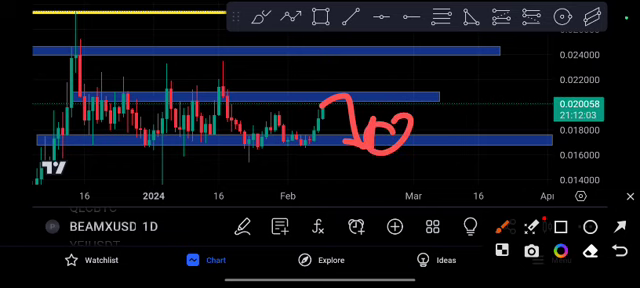
pyautogui.click(630, 196)
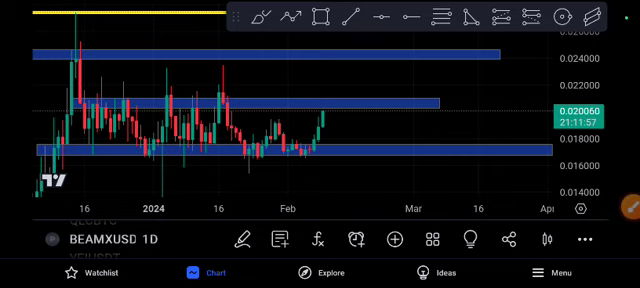
pyautogui.click(632, 206)
pyautogui.moveTo(325, 100)
pyautogui.mouseDown()
pyautogui.moveTo(355, 97)
pyautogui.moveTo(385, 50)
pyautogui.moveTo(392, 75)
pyautogui.mouseUp()
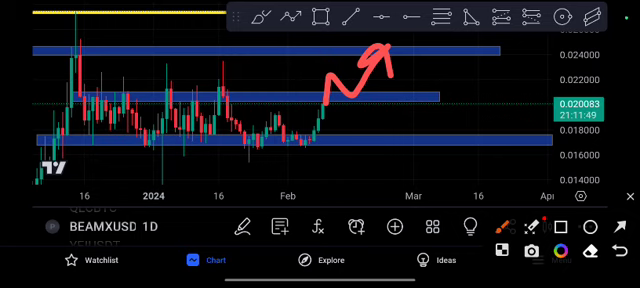
pyautogui.moveTo(328, 102); pyautogui.dragTo(370, 135)
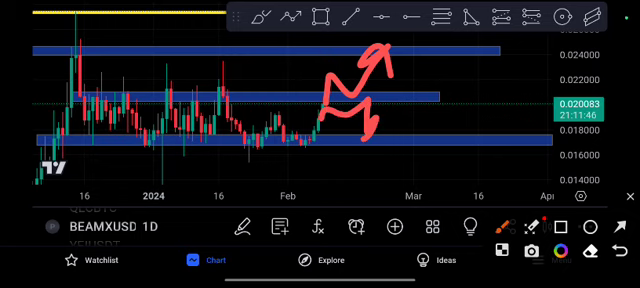
pyautogui.click(630, 196)
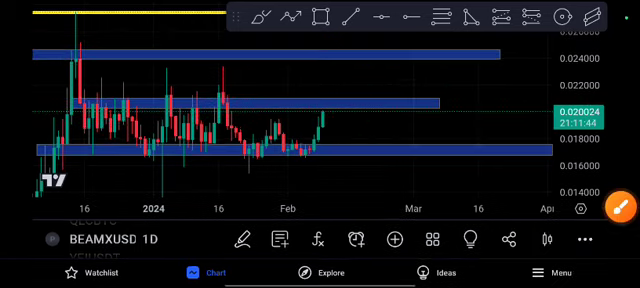